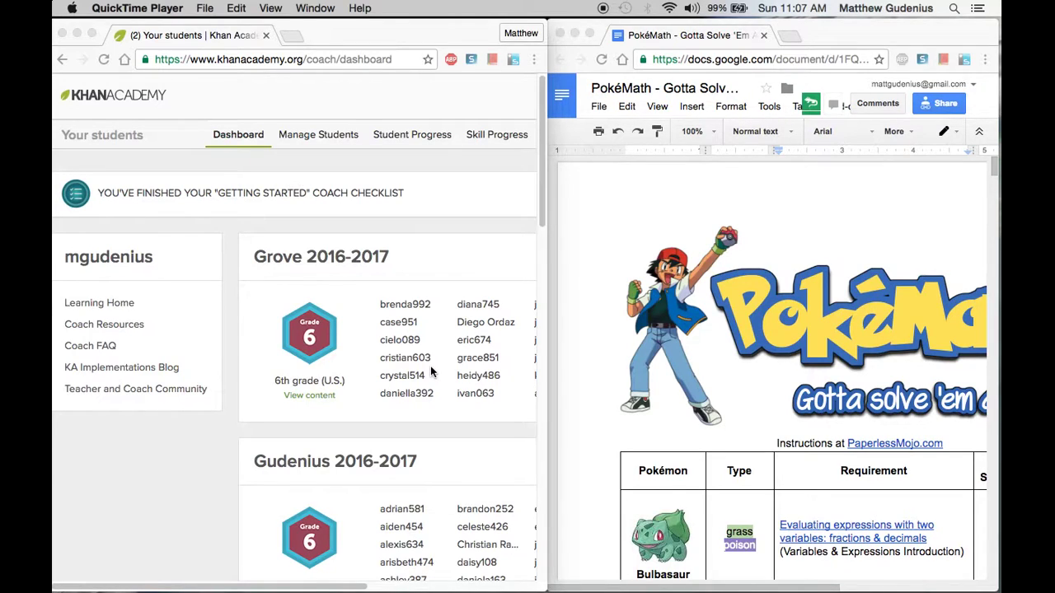
# Step: Look over both the Khan Academy page and the PokéMath document before returning to Khan Academy
pyautogui.click(232, 369)
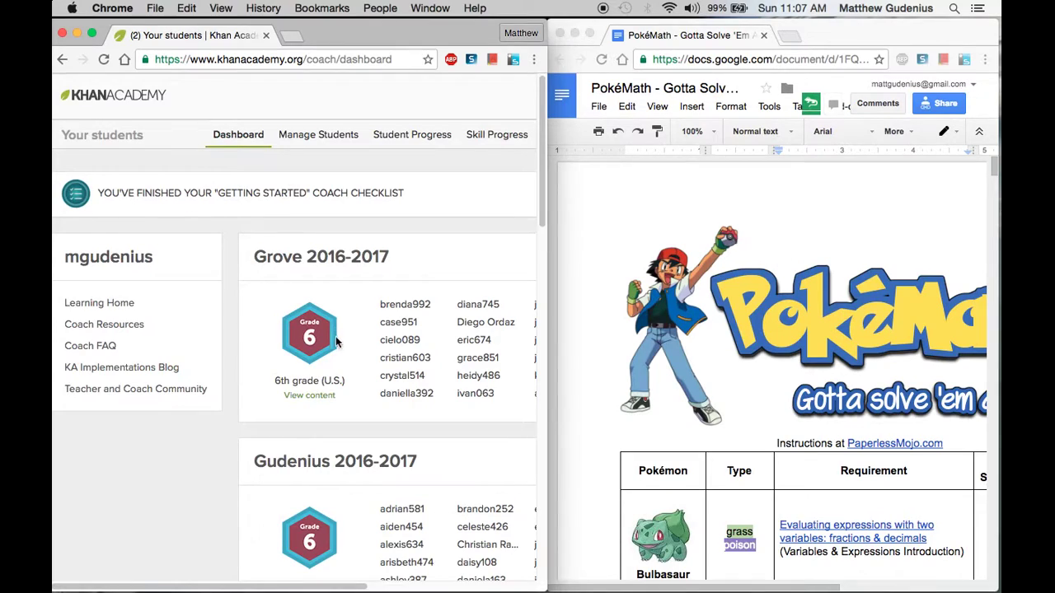
pyautogui.scroll(-6, 338, 344)
pyautogui.scroll(6, 342, 346)
pyautogui.click(667, 217)
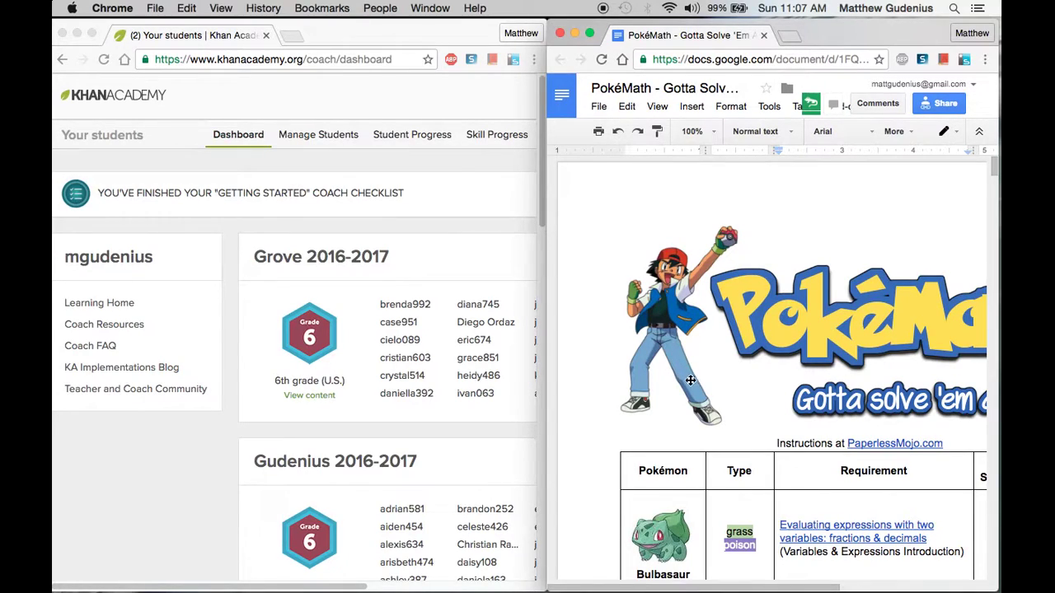
pyautogui.scroll(-3, 704, 394)
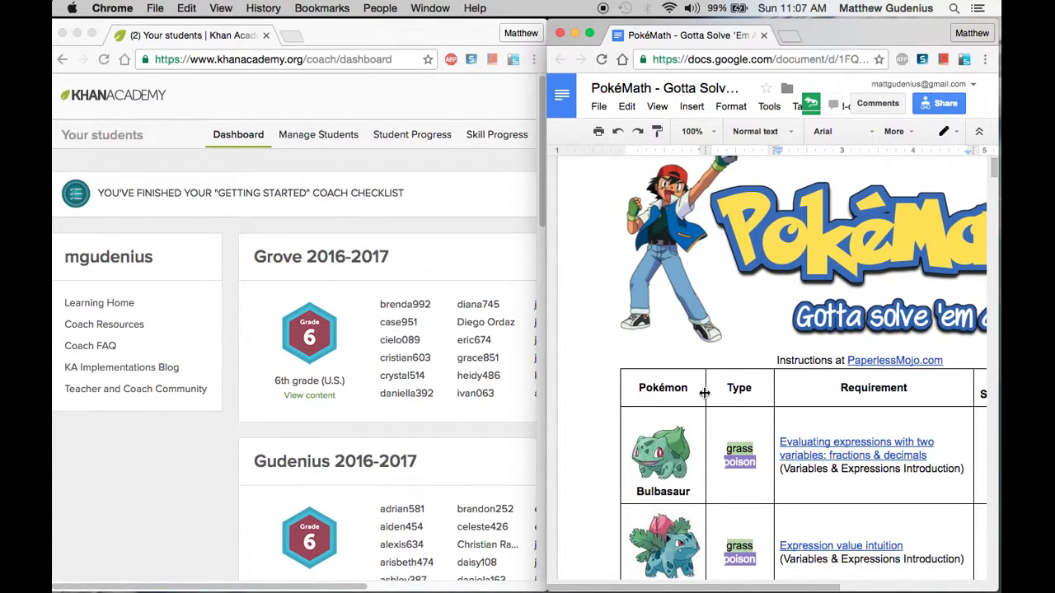
pyautogui.scroll(3, 715, 375)
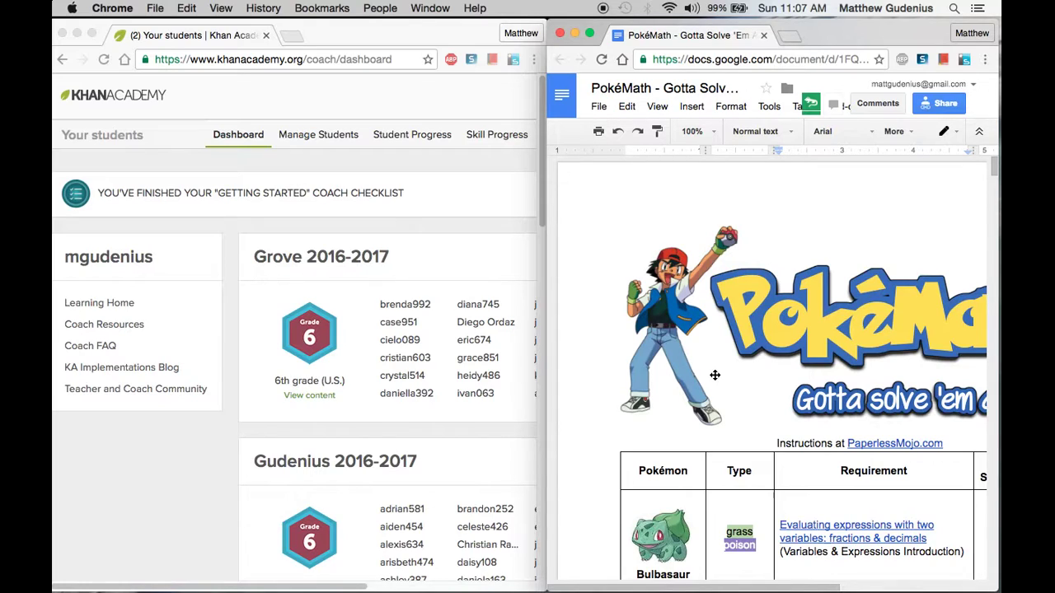
pyautogui.click(210, 517)
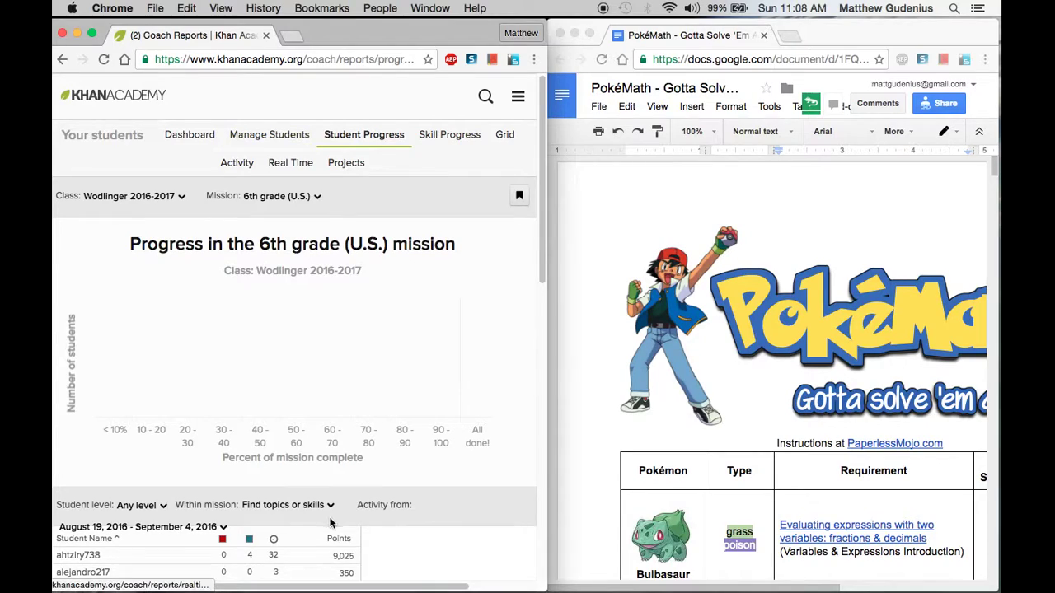
# Step: Report on the last 2016-2017 class and widen the Khan Academy window to show the student table
pyautogui.click(174, 200)
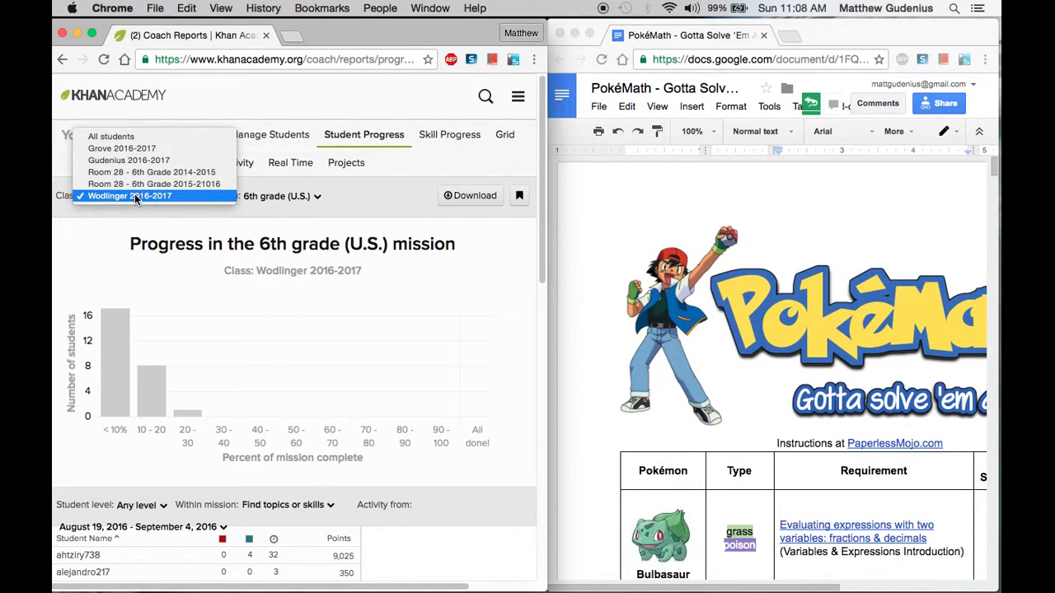
pyautogui.click(136, 197)
pyautogui.scroll(-6, 246, 410)
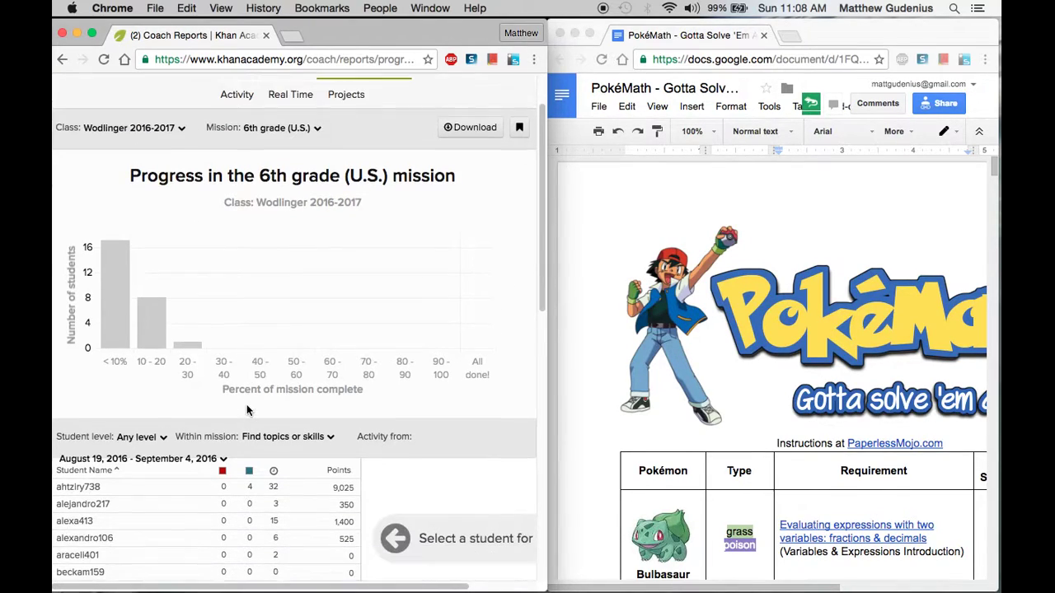
pyautogui.scroll(-1, 276, 348)
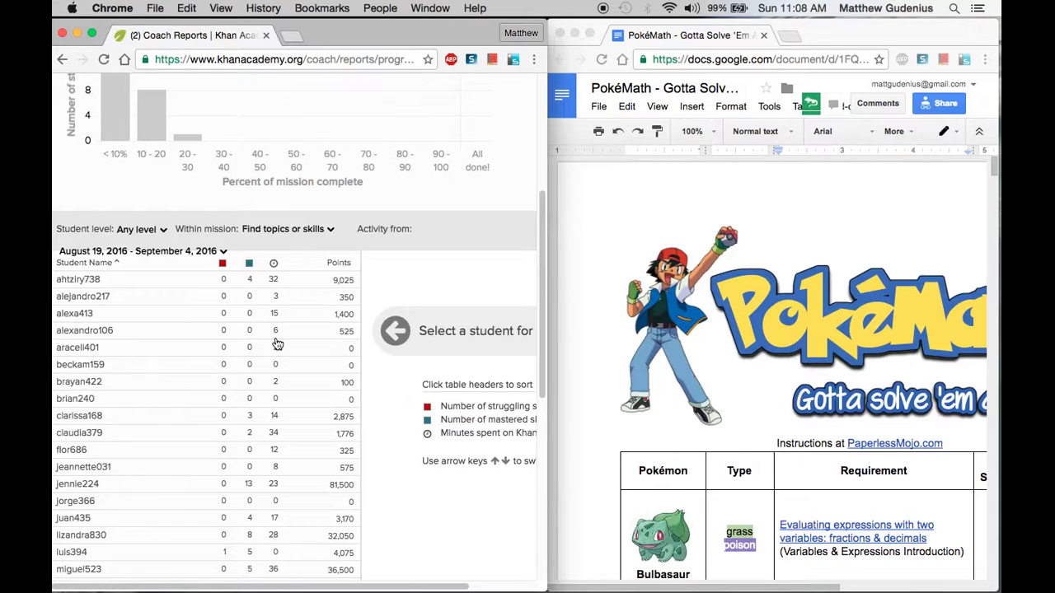
pyautogui.scroll(1, 269, 348)
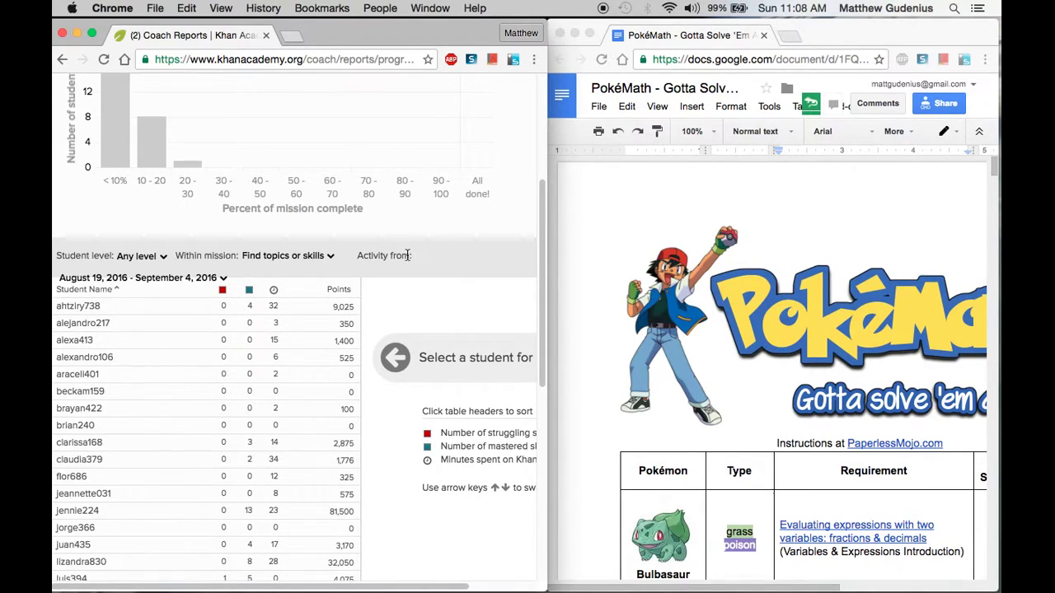
pyautogui.moveTo(548, 271); pyautogui.dragTo(624, 271)
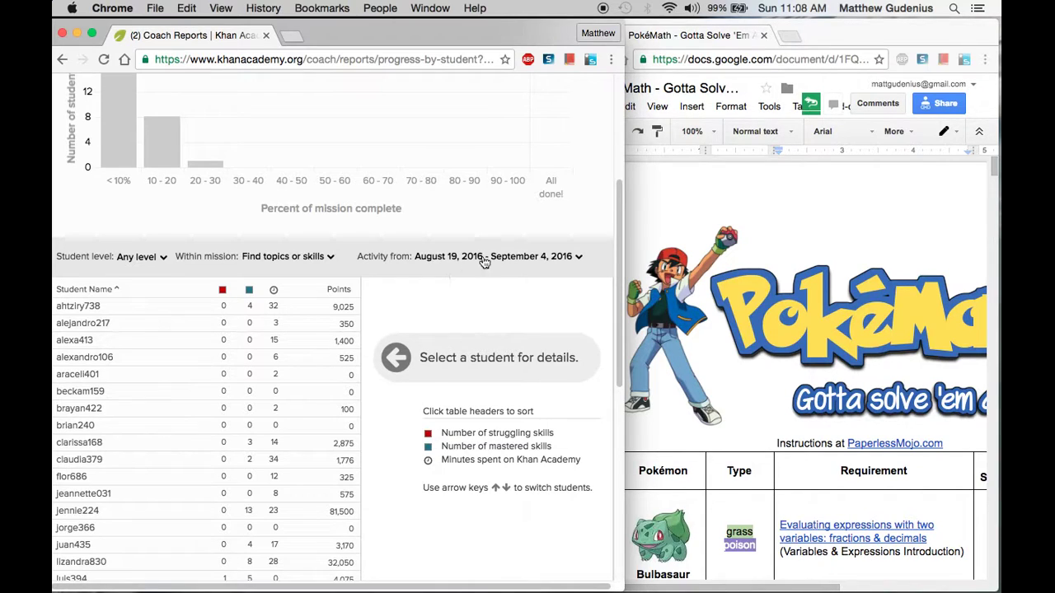
# Step: Switch the activity range to All time and narrow Khan Academy so the document shows beside it
pyautogui.click(525, 262)
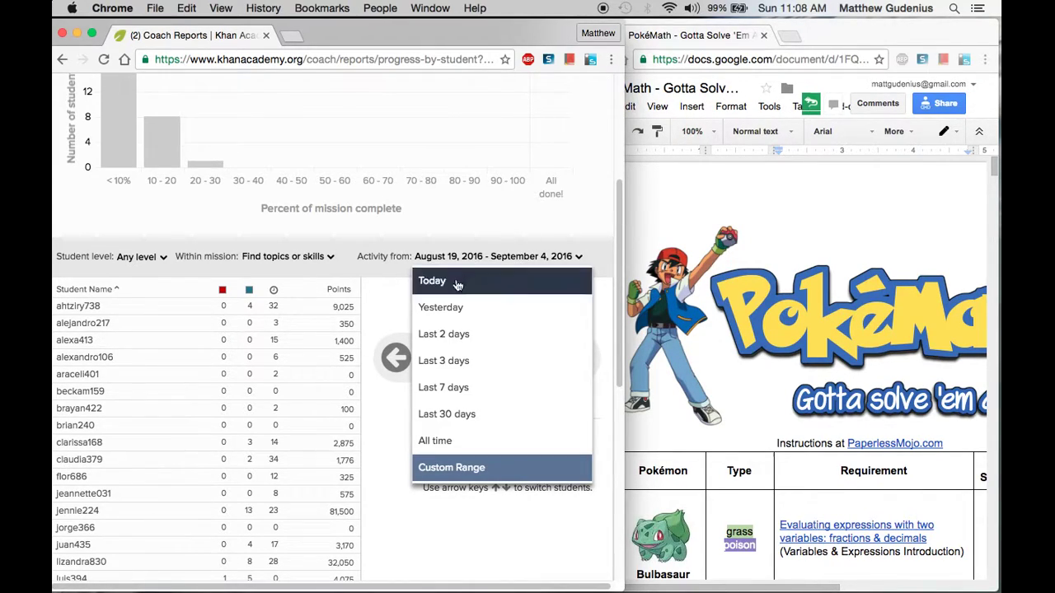
pyautogui.click(453, 447)
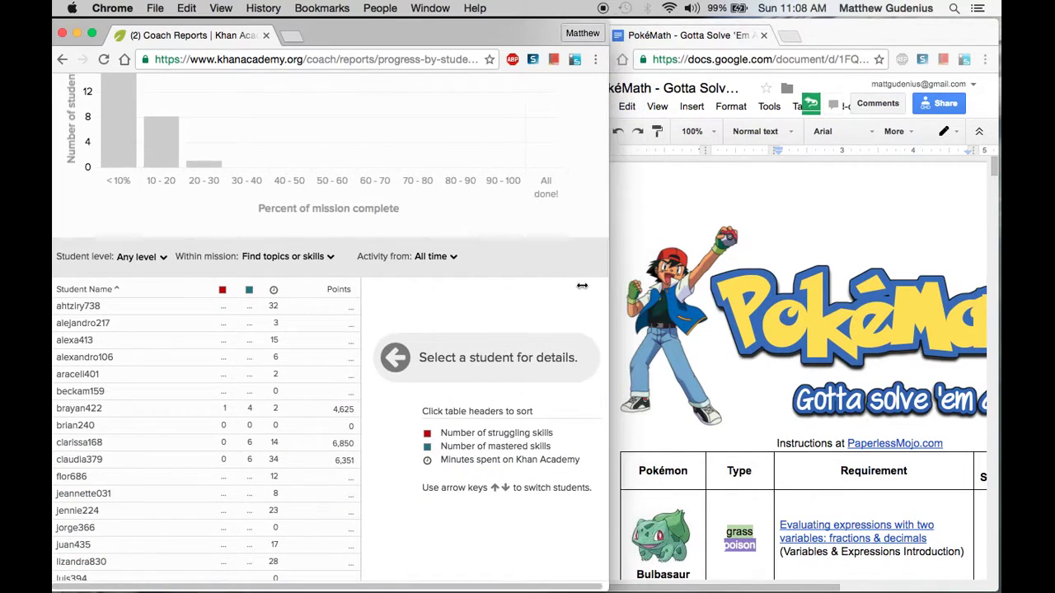
pyautogui.moveTo(582, 285); pyautogui.dragTo(437, 287)
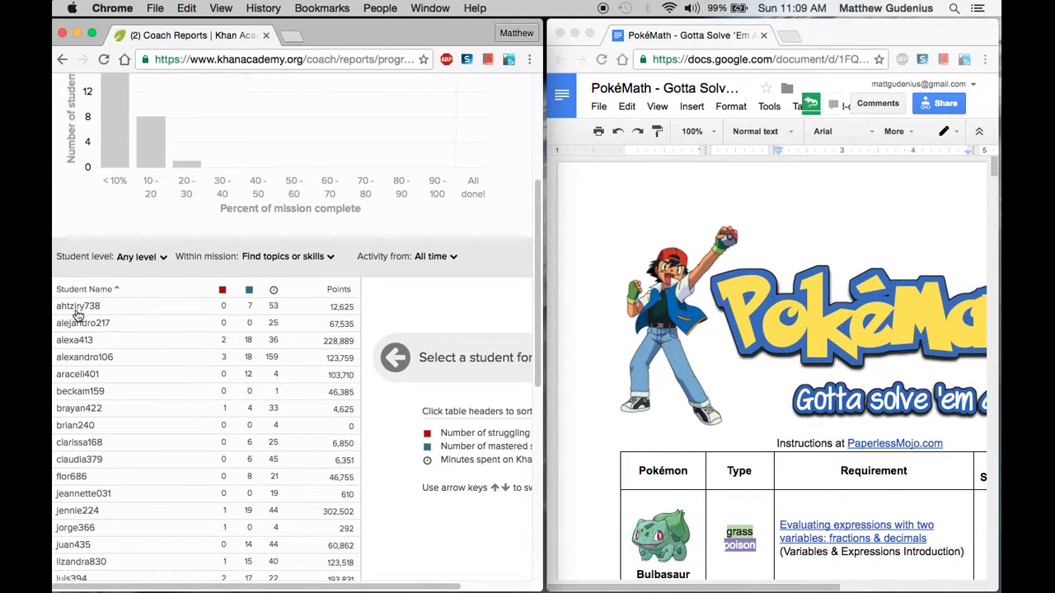
pyautogui.click(79, 363)
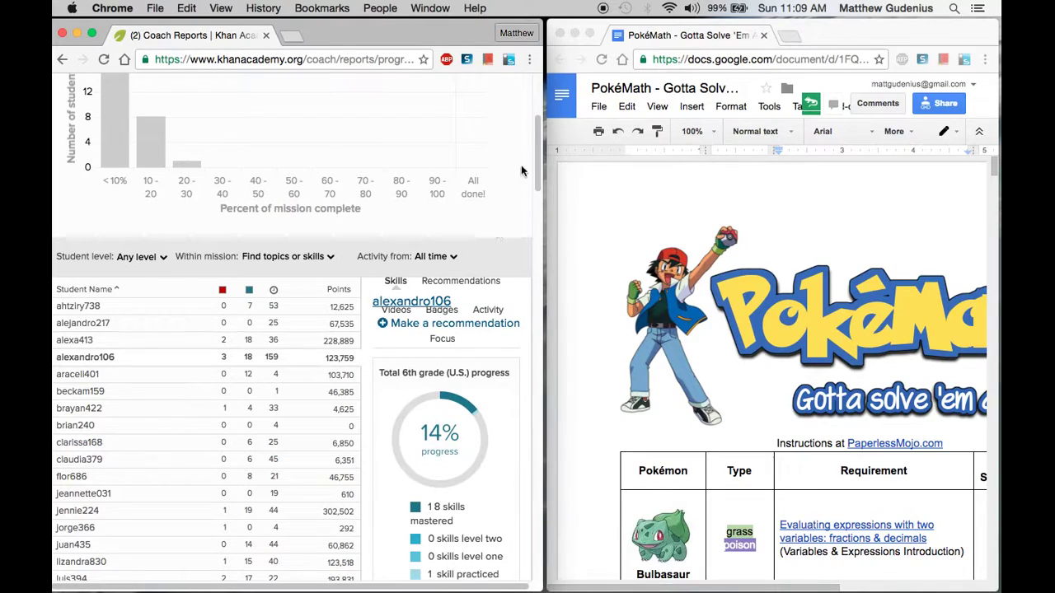
pyautogui.moveTo(537, 156); pyautogui.dragTo(550, 157)
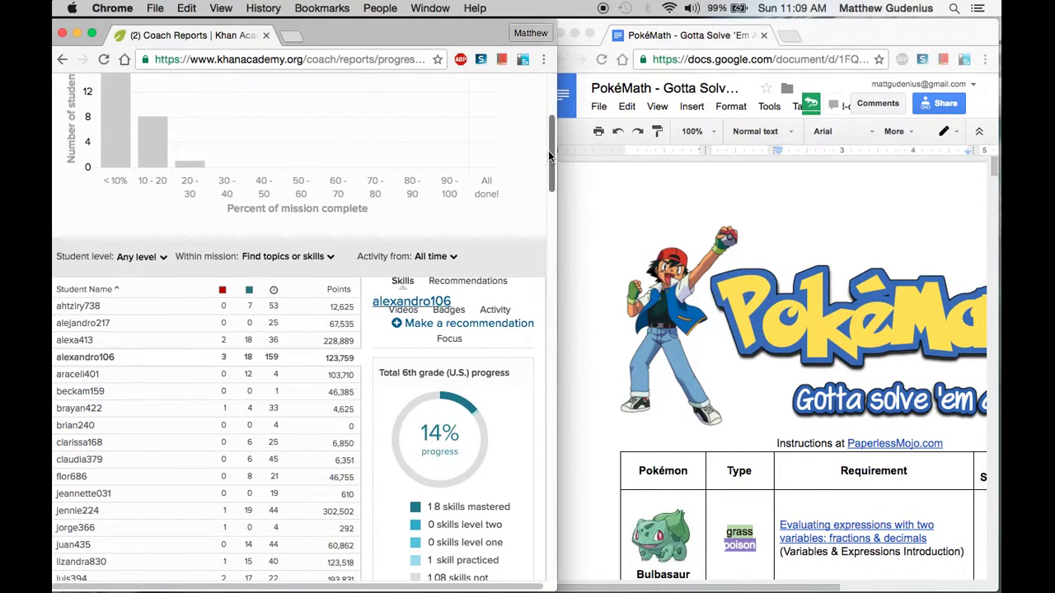
pyautogui.scroll(-6, 550, 180)
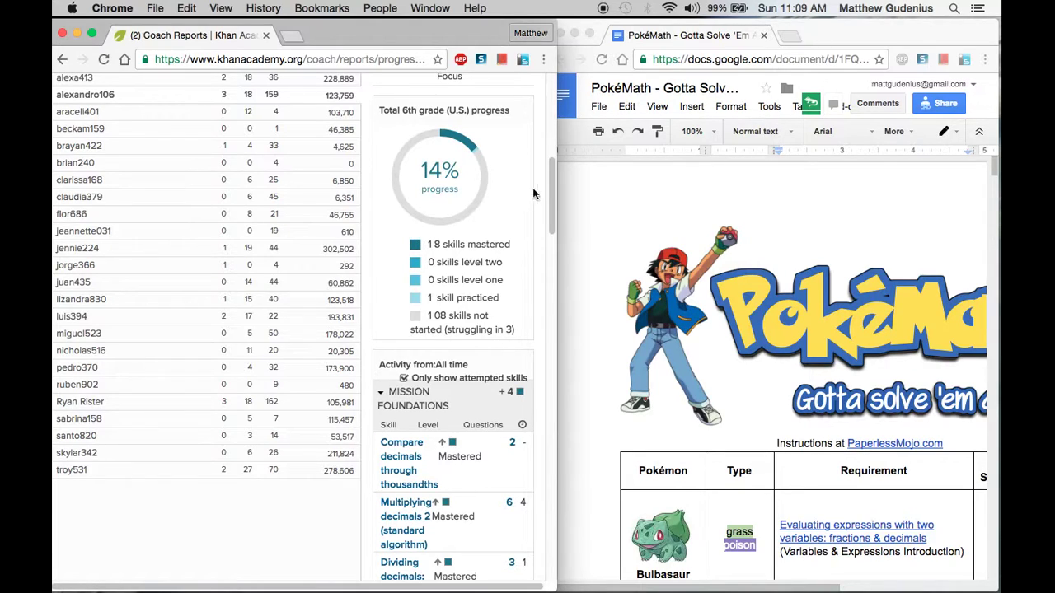
pyautogui.scroll(-4, 559, 203)
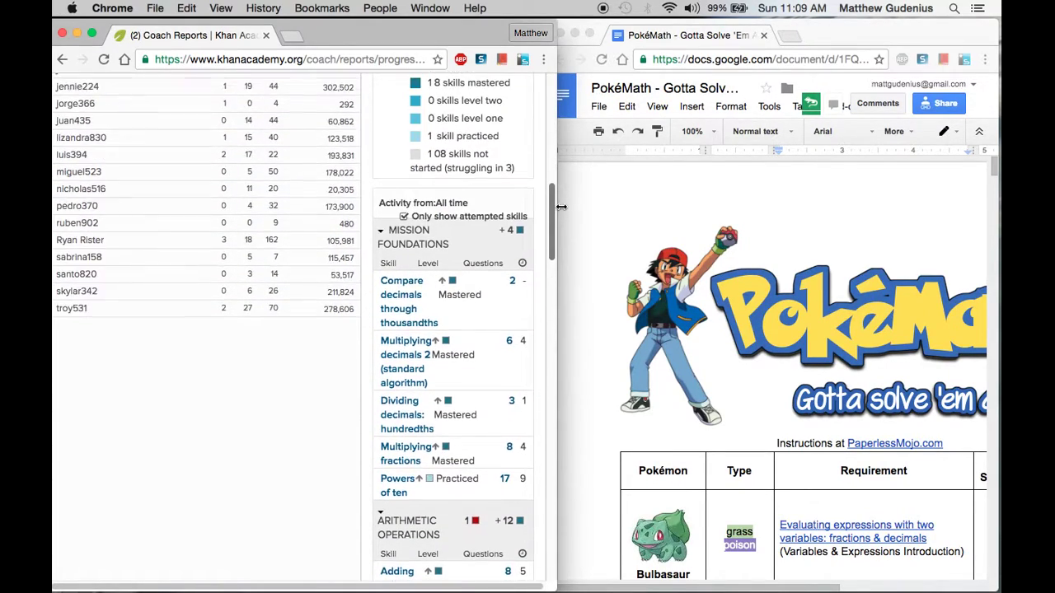
pyautogui.scroll(-1, 562, 204)
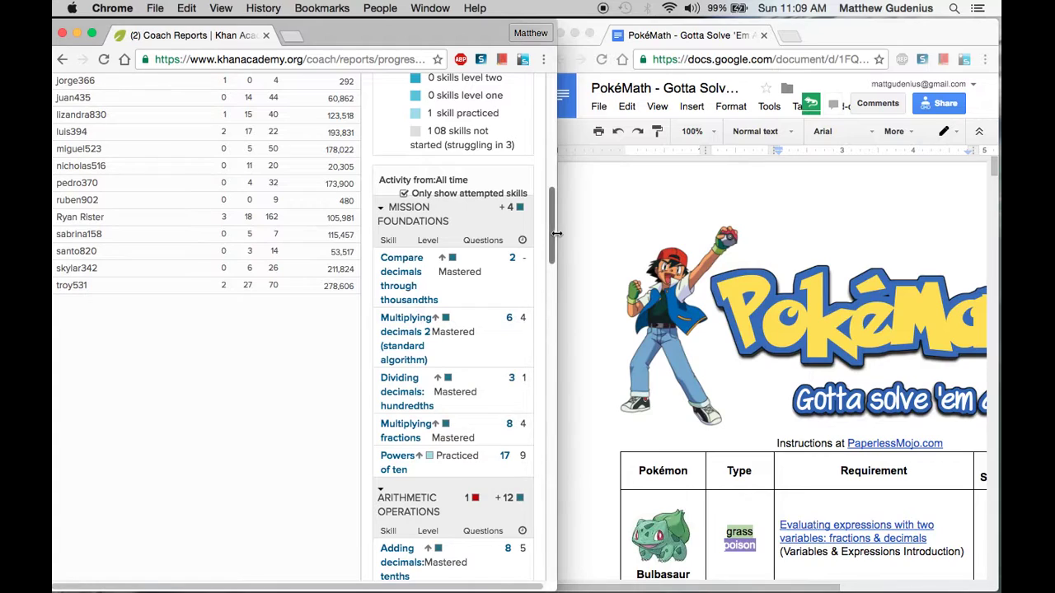
pyautogui.moveTo(553, 228)
pyautogui.mouseDown()
pyautogui.moveTo(555, 245)
pyautogui.moveTo(552, 219)
pyautogui.mouseUp()
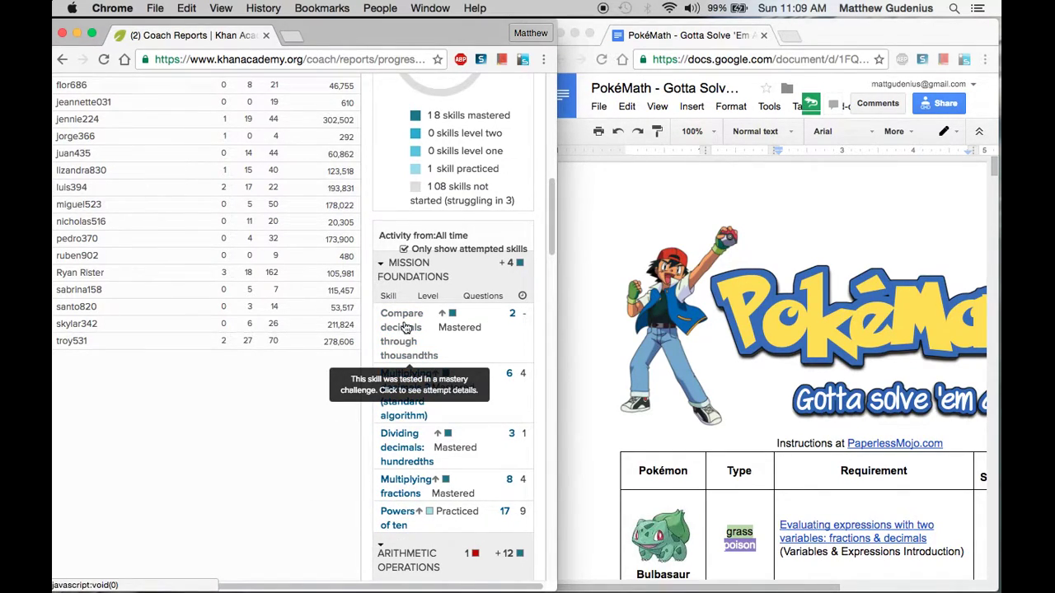
# Step: Search the PokéMath document for 'compare decimals' to reach Caterpie's Compare decimals through thousandths row
pyautogui.click(605, 212)
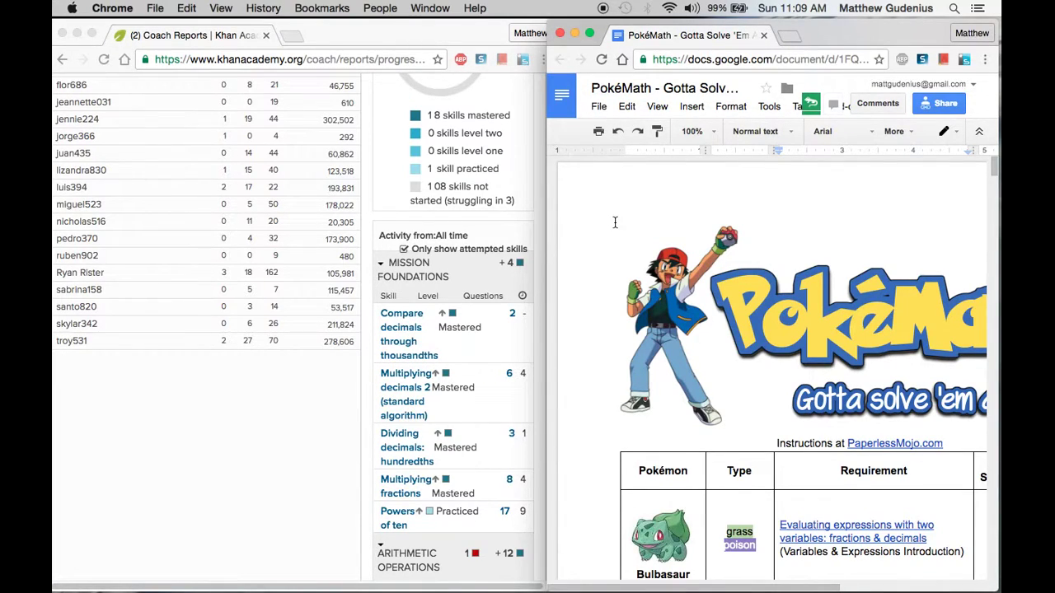
pyautogui.press('super+f')
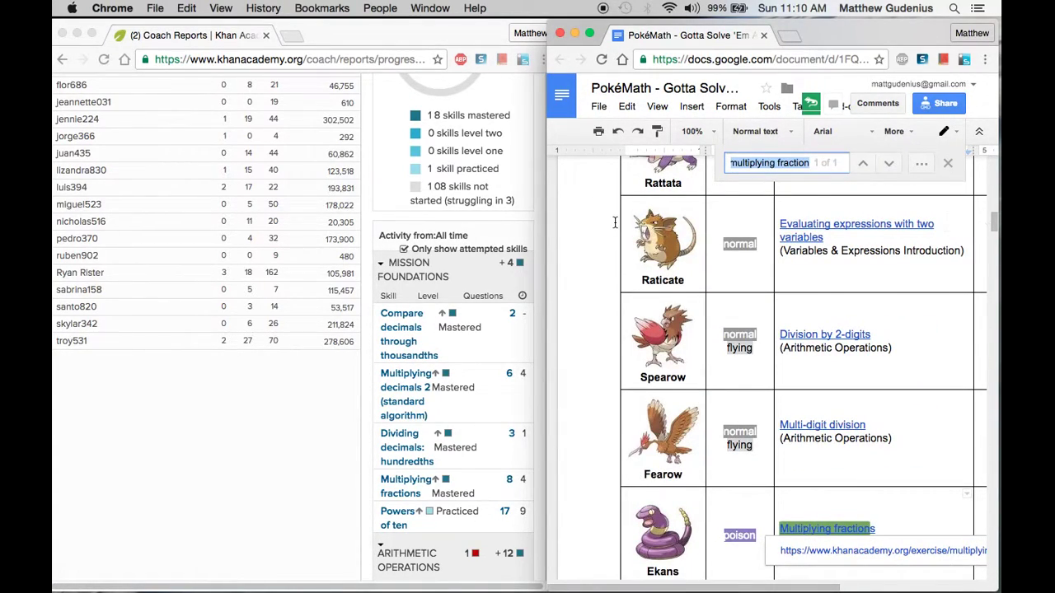
pyautogui.press('BackSpace')
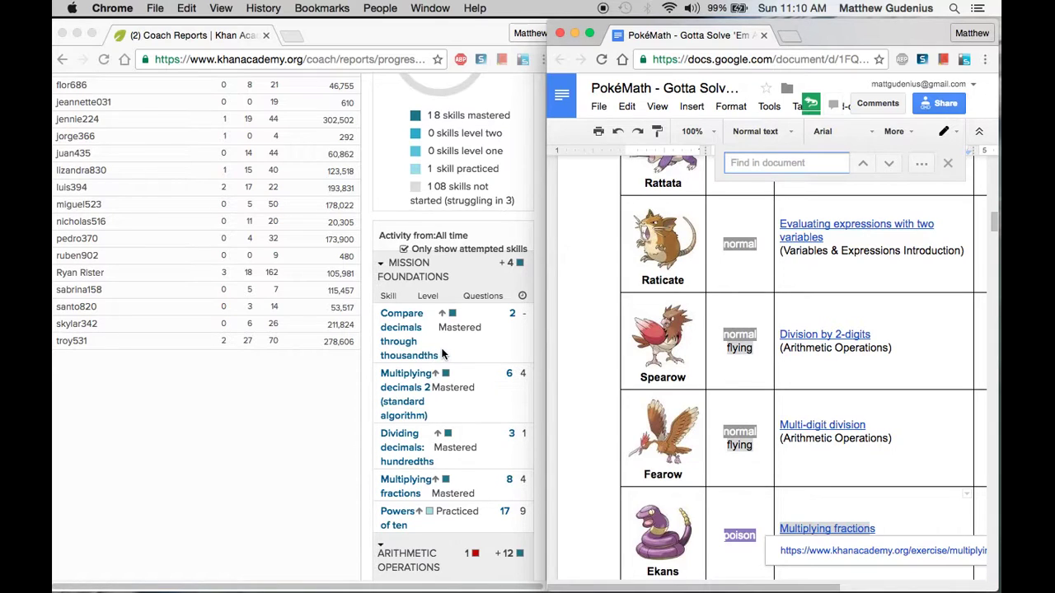
pyautogui.write('compare decimals')
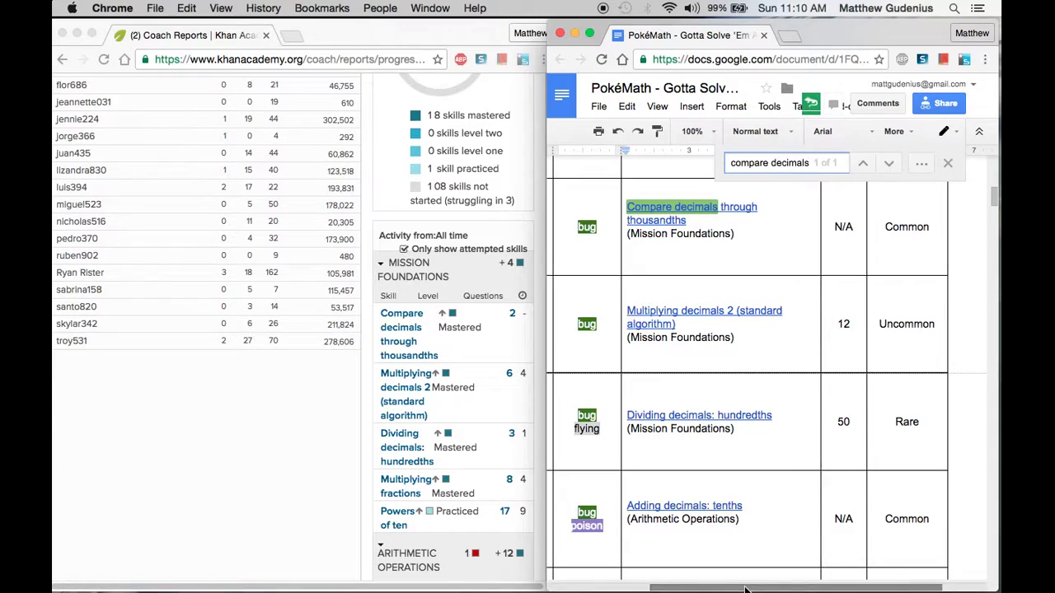
pyautogui.hscroll(-3, 744, 588)
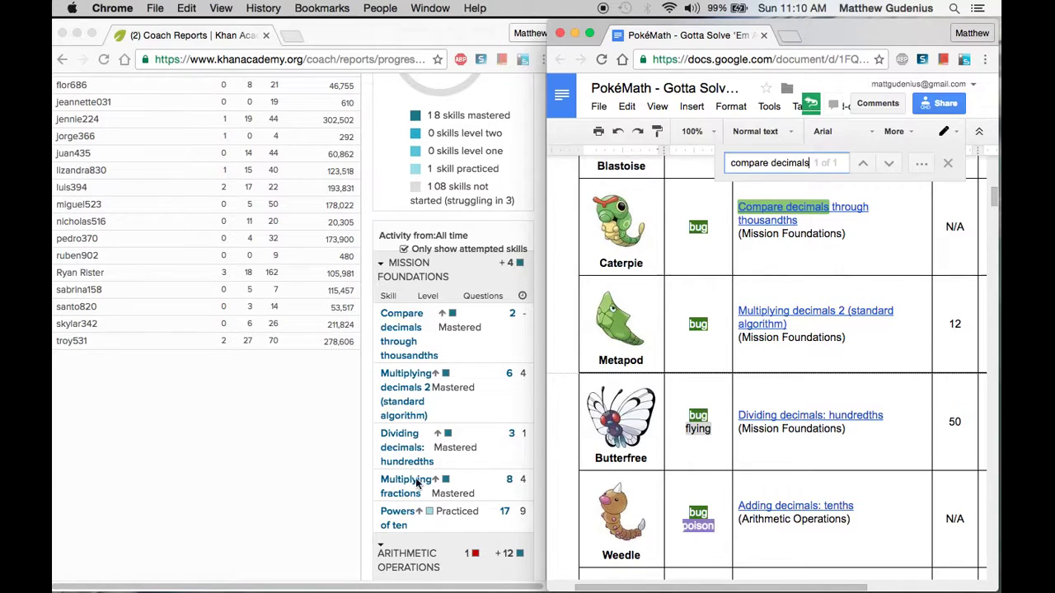
# Step: Replace the search term with 'multiplying frac' to land on Ekans's Multiplying fractions row
pyautogui.tripleClick(764, 163)
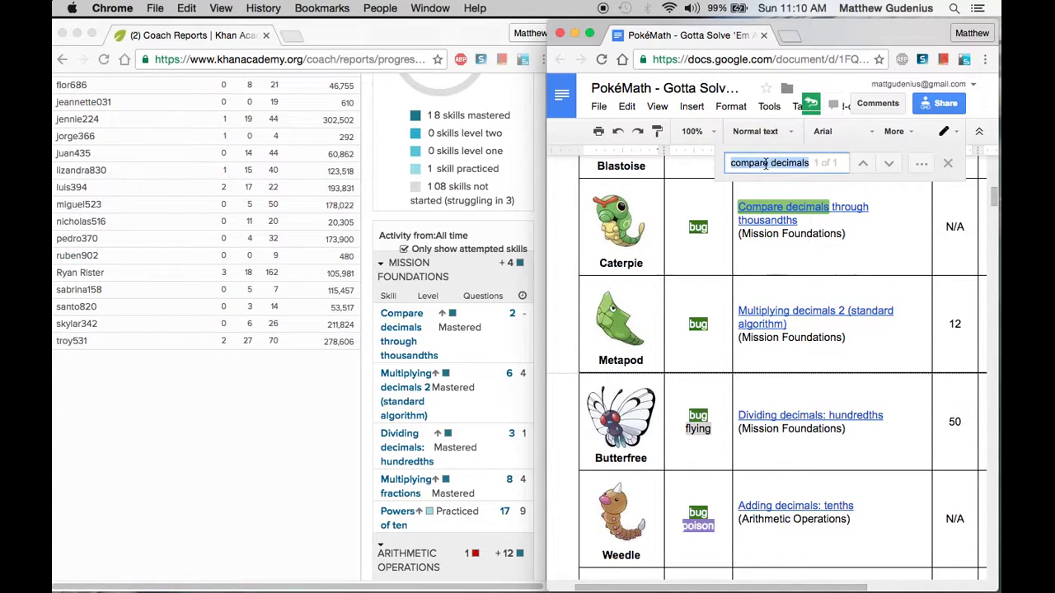
pyautogui.write('multiplying')
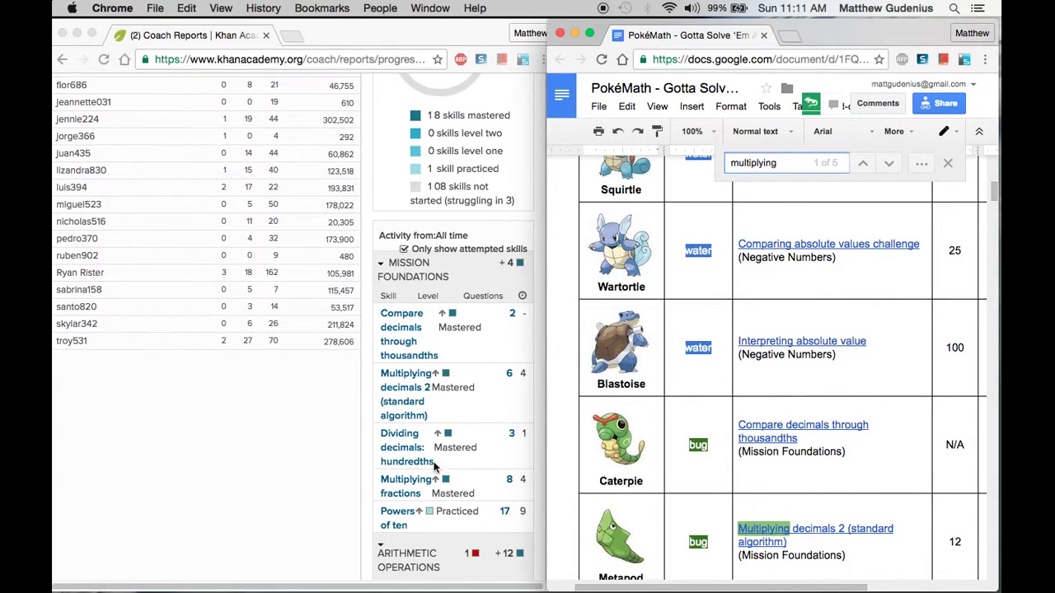
pyautogui.write('frac')
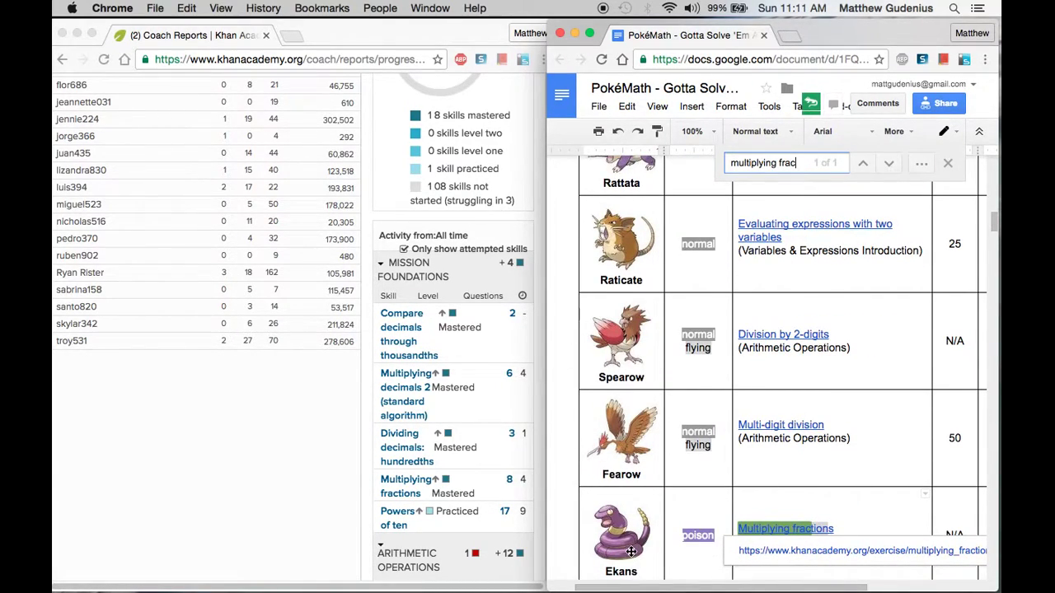
pyautogui.scroll(-1, 454, 477)
pyautogui.scroll(-6, 454, 477)
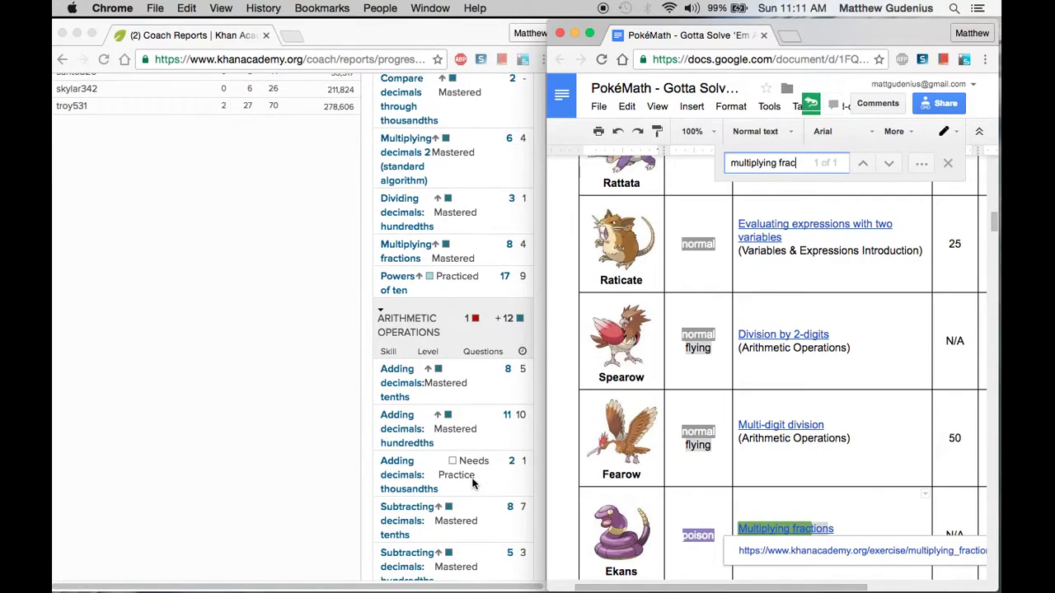
# Step: Search for 'adding decimal' to show the tenths, hundredths and thousandths rows: Weedle, Kakuna, Beedrill
pyautogui.tripleClick(767, 163)
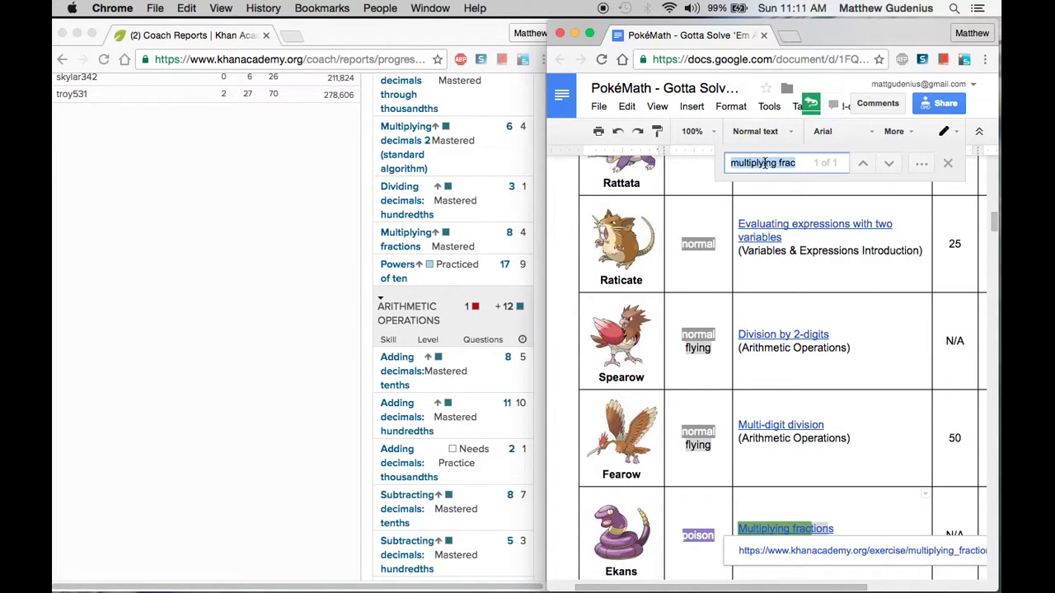
pyautogui.write('adding decimal')
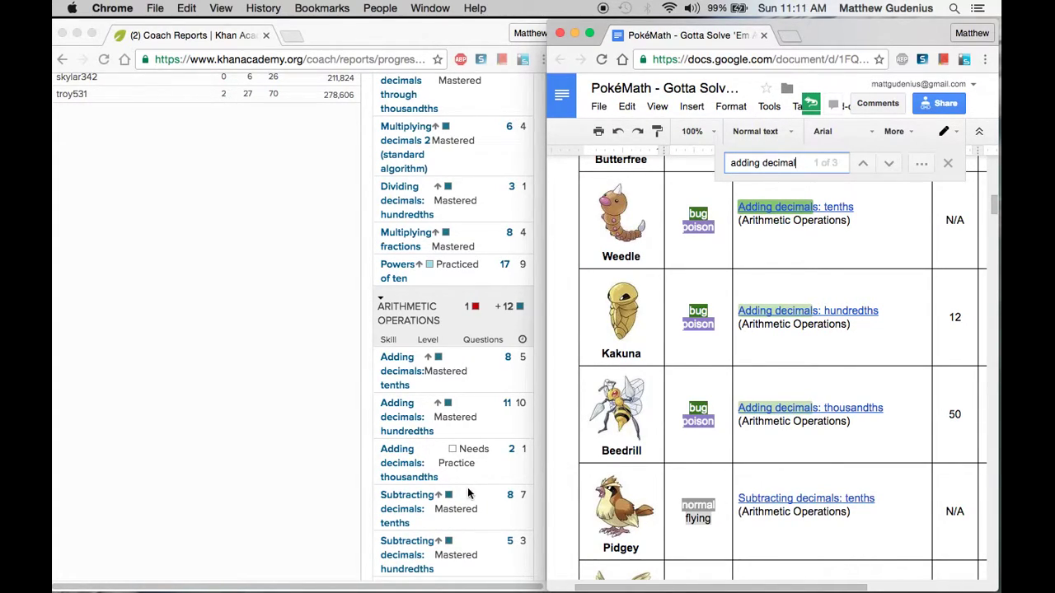
pyautogui.scroll(-5, 470, 486)
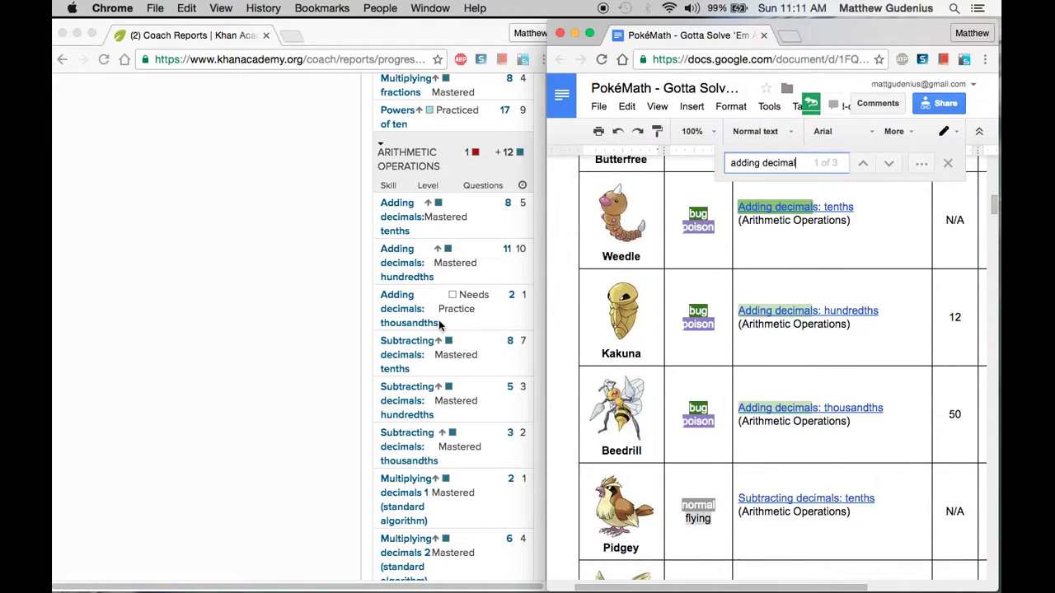
pyautogui.scroll(2, 708, 323)
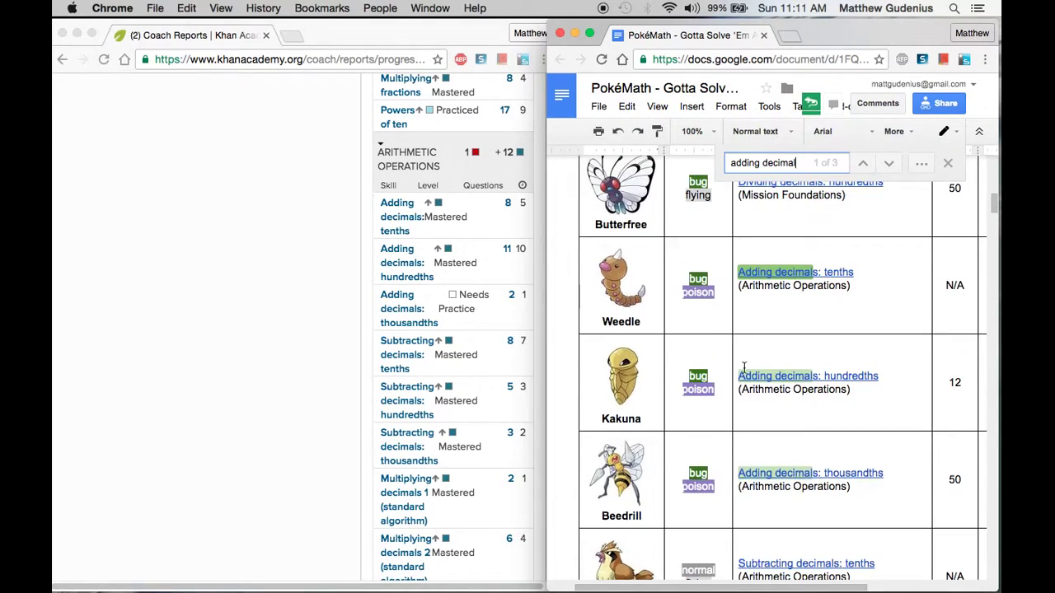
pyautogui.scroll(3, 744, 367)
pyautogui.scroll(-4, 744, 366)
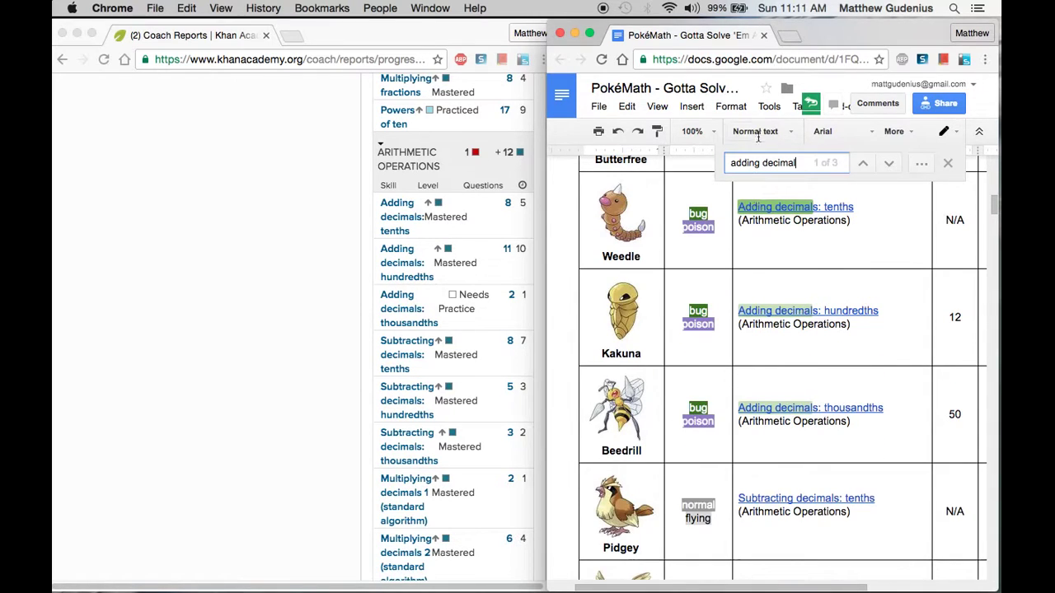